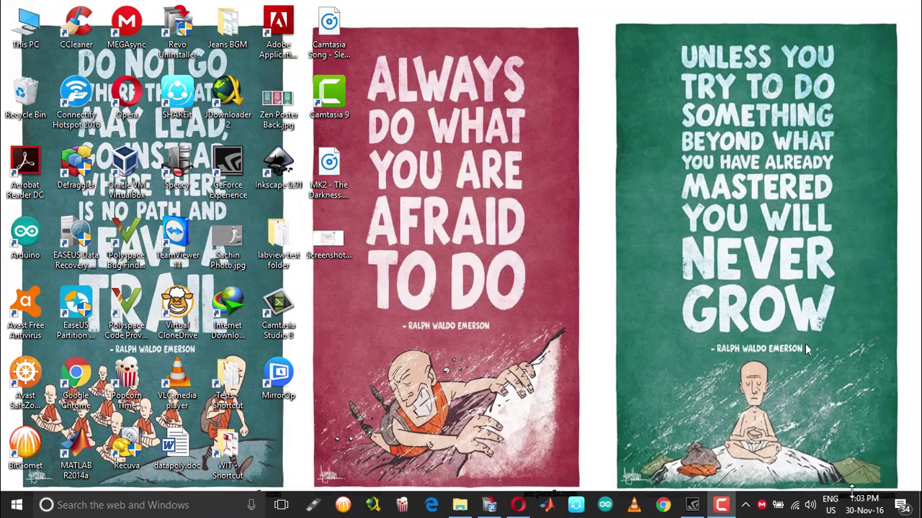
- Bring GeForce Experience forward to check the offered Game Ready Driver 376.09
left_click(692, 505)
left_click(692, 505)
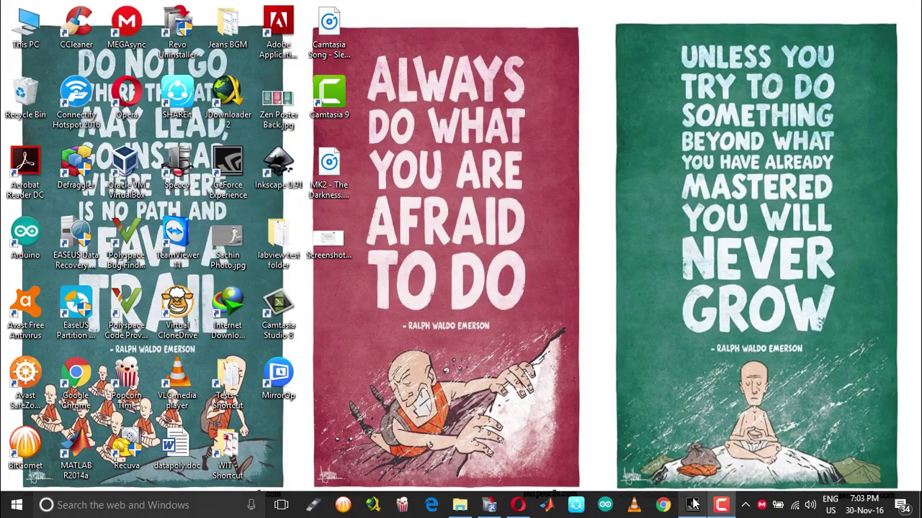
left_click(692, 505)
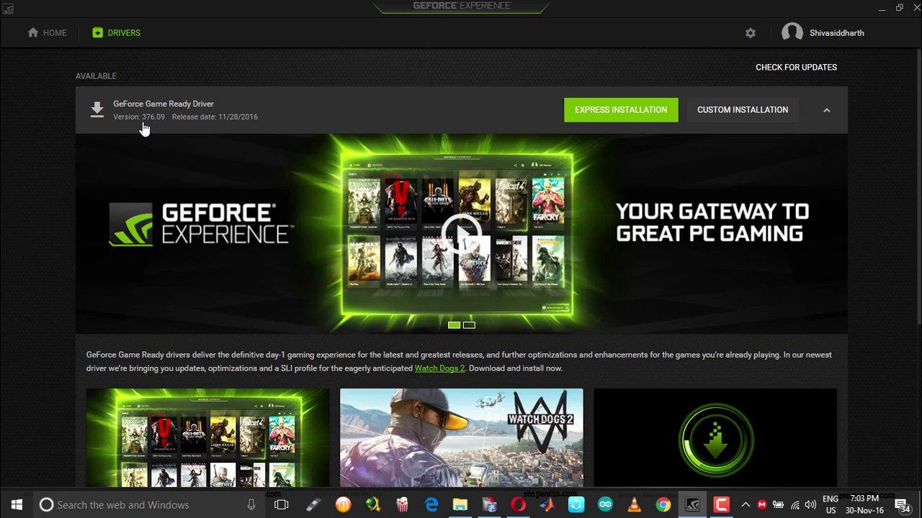
- Bring Revo Uninstaller's list of installed programs to the front
left_click(488, 506)
left_click(487, 506)
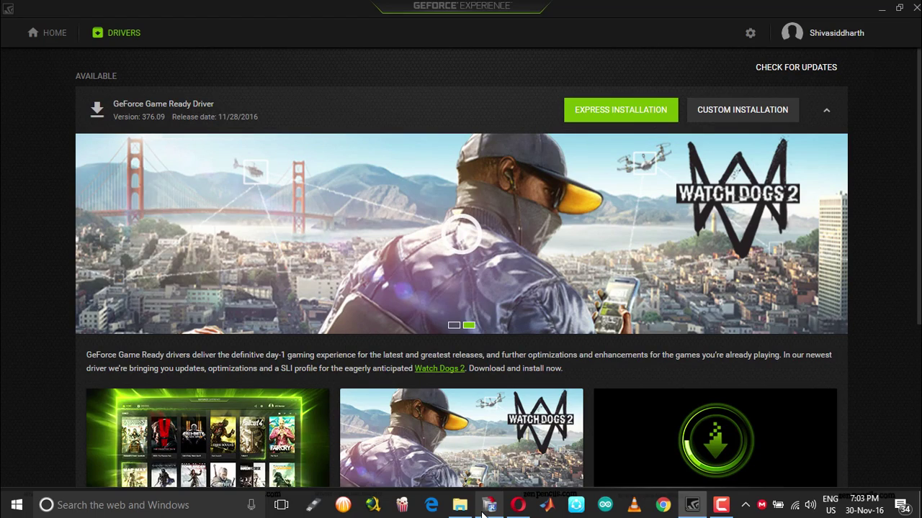
left_click(488, 506)
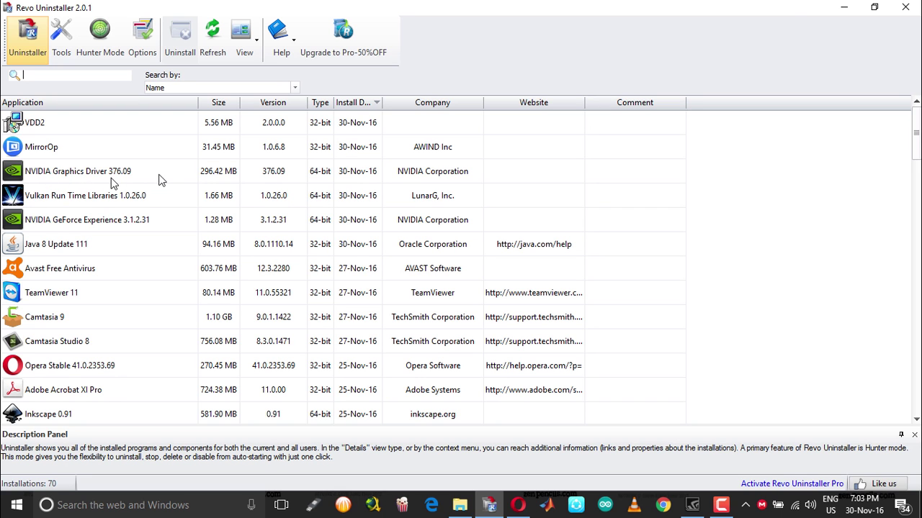
- Minimize both the Revo Uninstaller and GeForce Experience windows
left_click(847, 7)
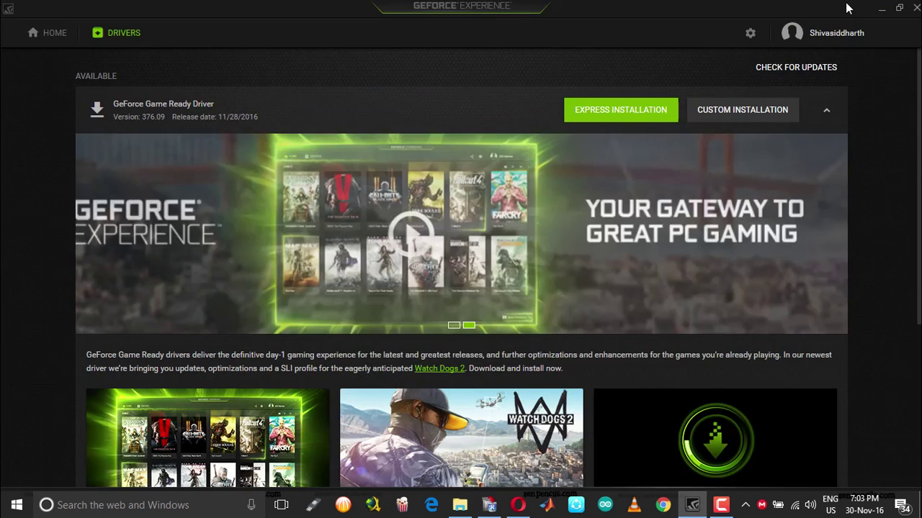
left_click(880, 12)
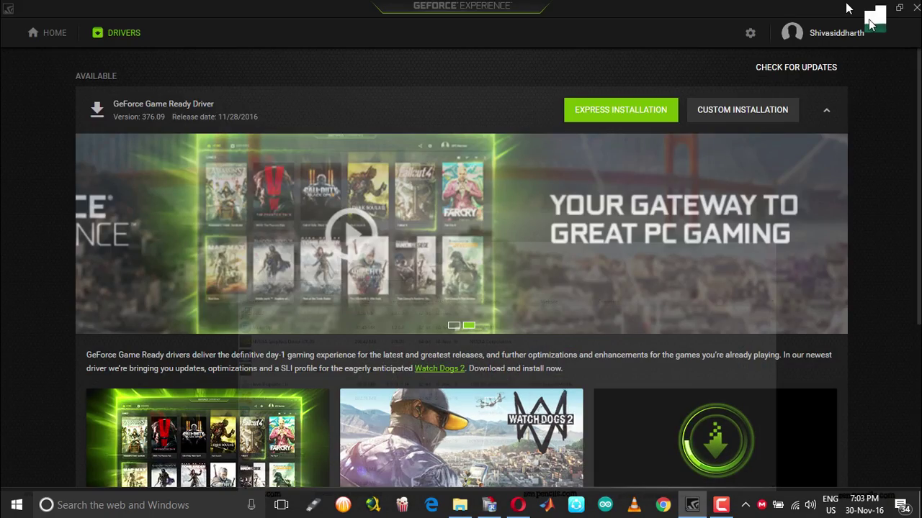
left_click(879, 12)
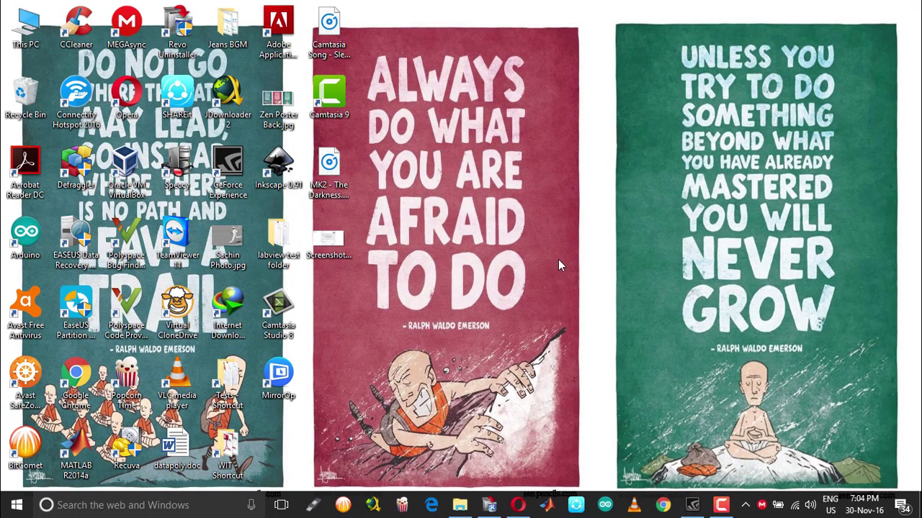
- Open Device Manager via Win+X and view the NVIDIA GeForce 820M properties reporting Code 43
key("super+x")
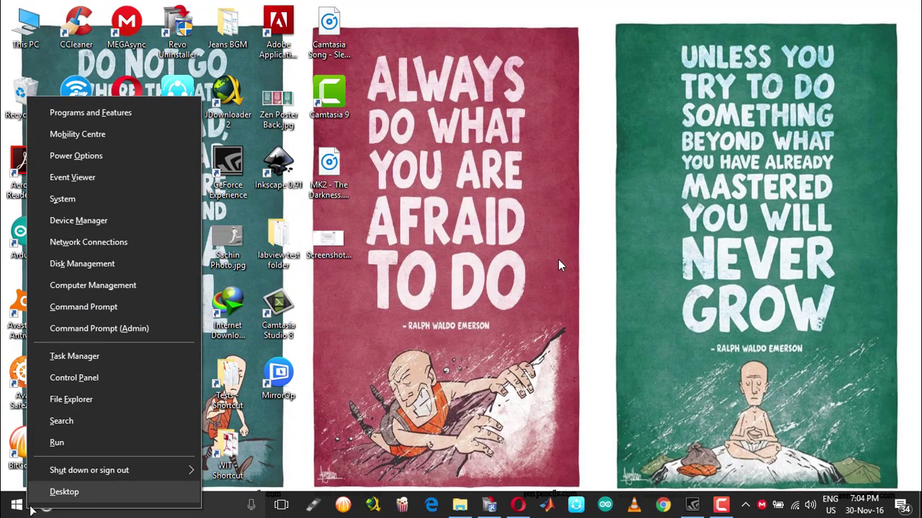
left_click(114, 220)
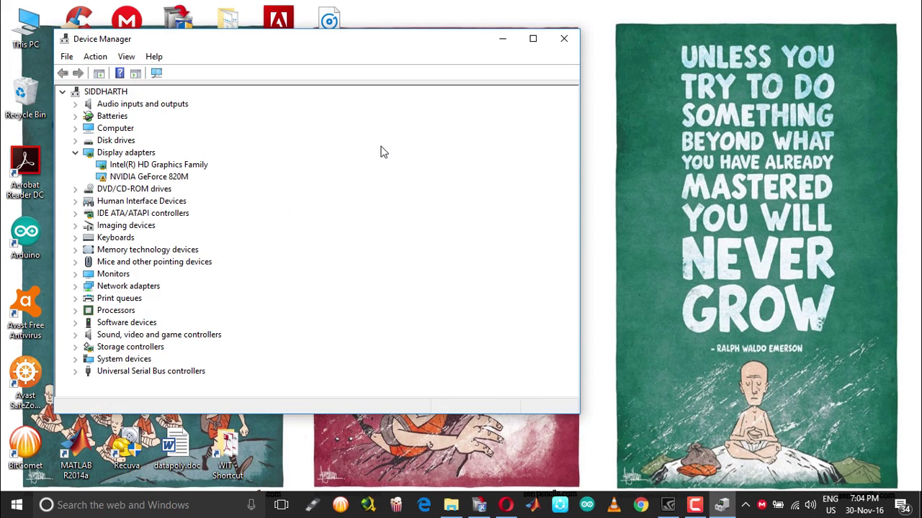
left_click(135, 177)
right_click(136, 177)
left_click(198, 250)
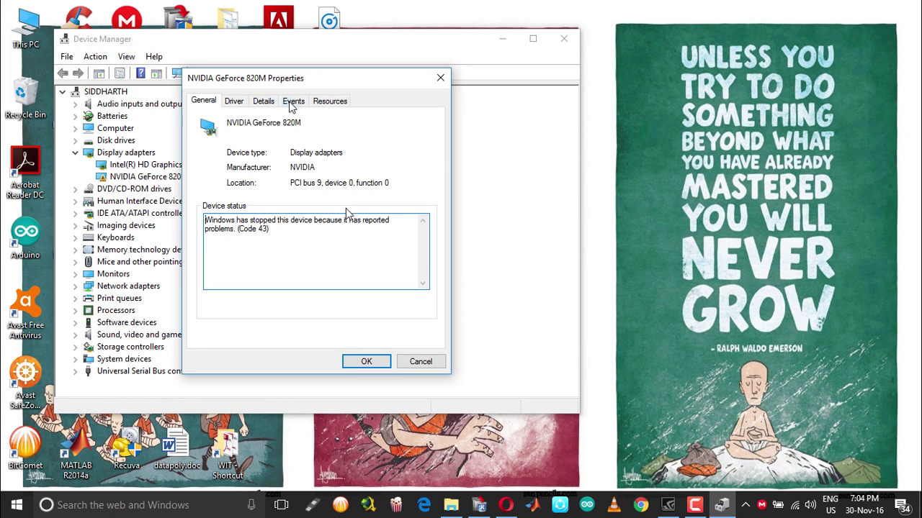
- On the Details tab, display the GeForce 820M's Is present property
left_click(263, 101)
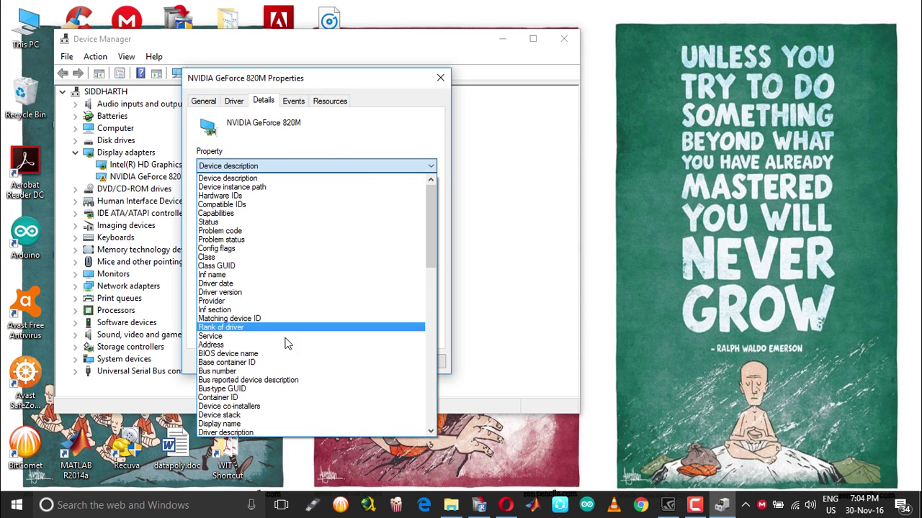
scroll(286, 364, "down", 6)
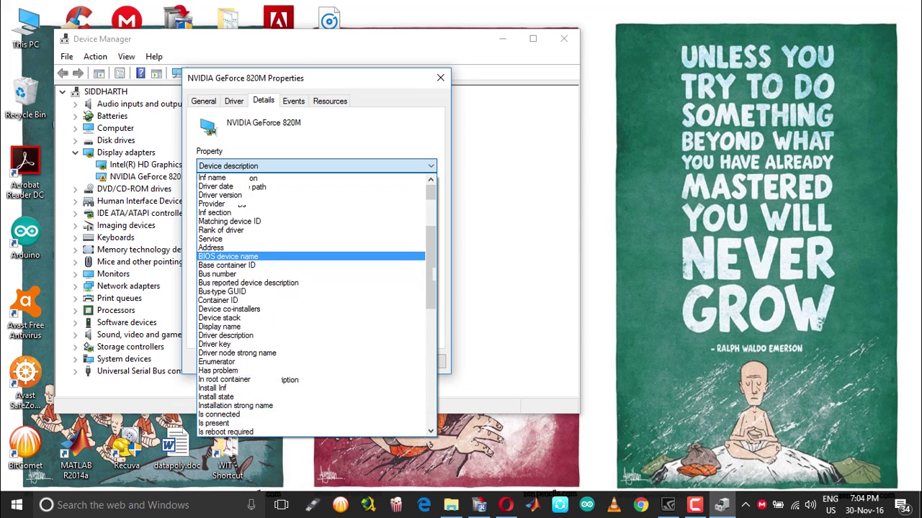
scroll(286, 364, "down", 2)
left_click(257, 313)
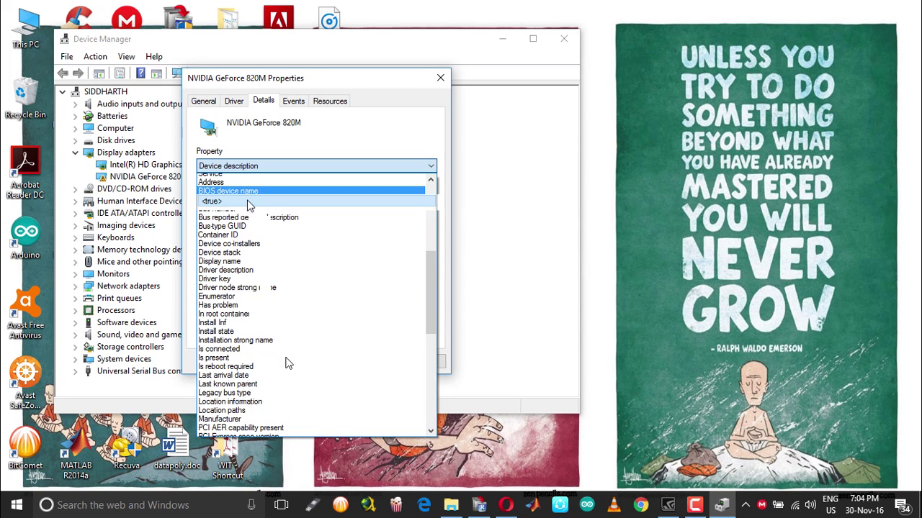
left_click(286, 360)
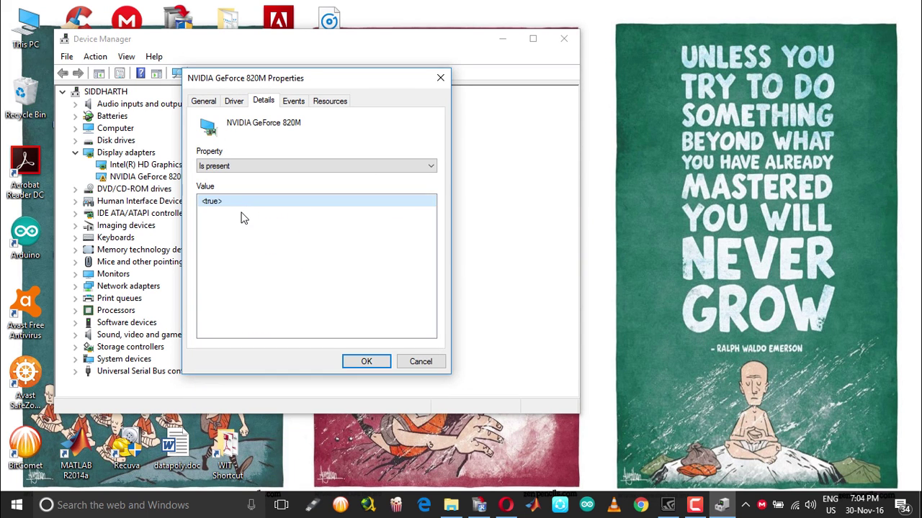
left_click(246, 165)
scroll(263, 378, "down", 2)
scroll(264, 382, "up", 6)
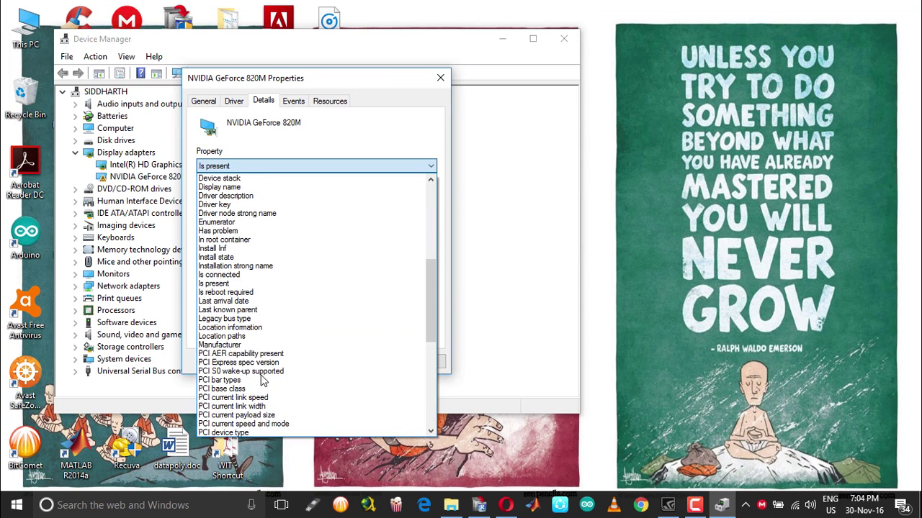
left_click(245, 284)
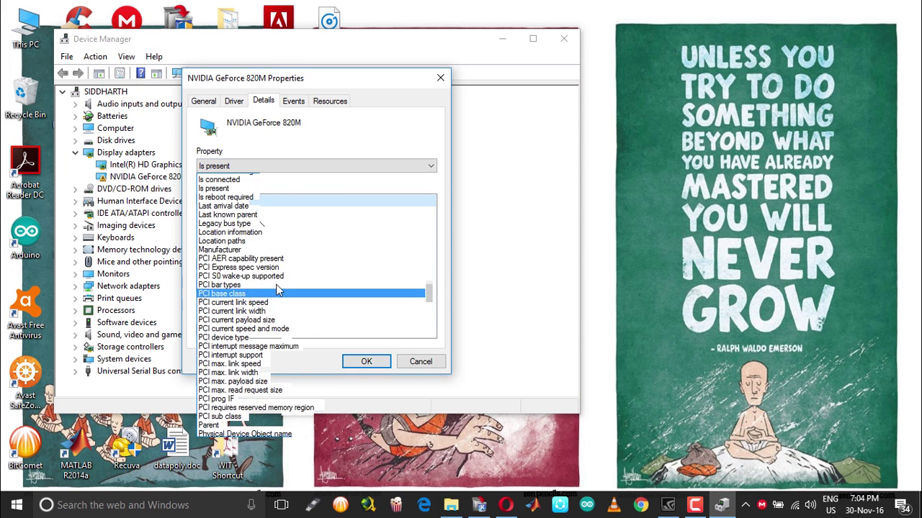
- Check the Is connected and Status properties, then close the properties dialog
scroll(259, 324, "up", 5)
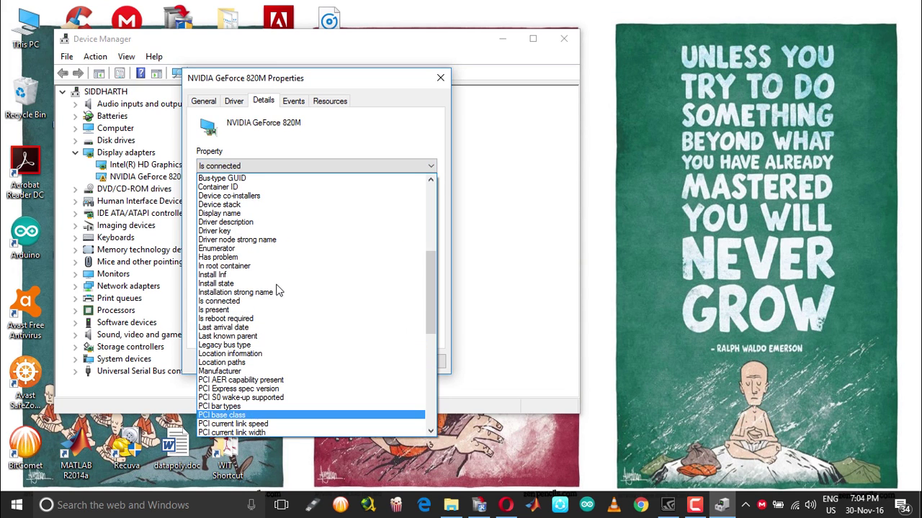
left_click(230, 301)
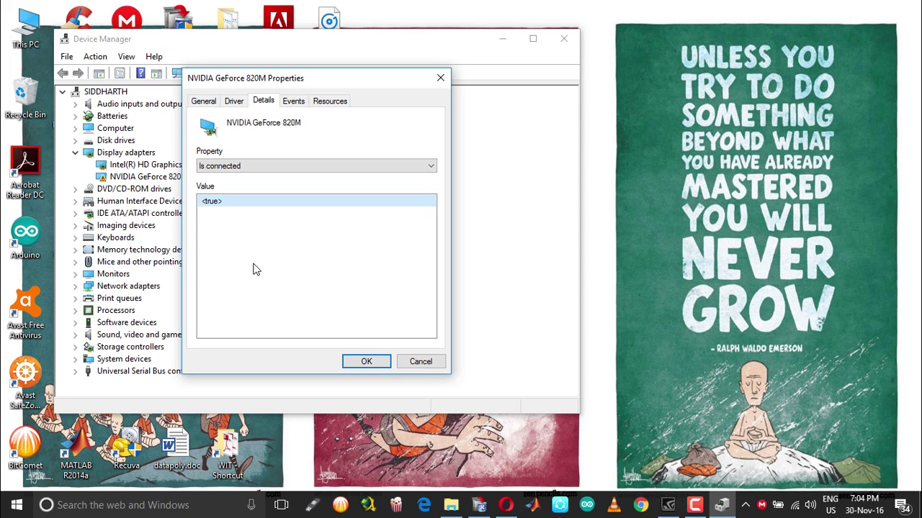
left_click(257, 166)
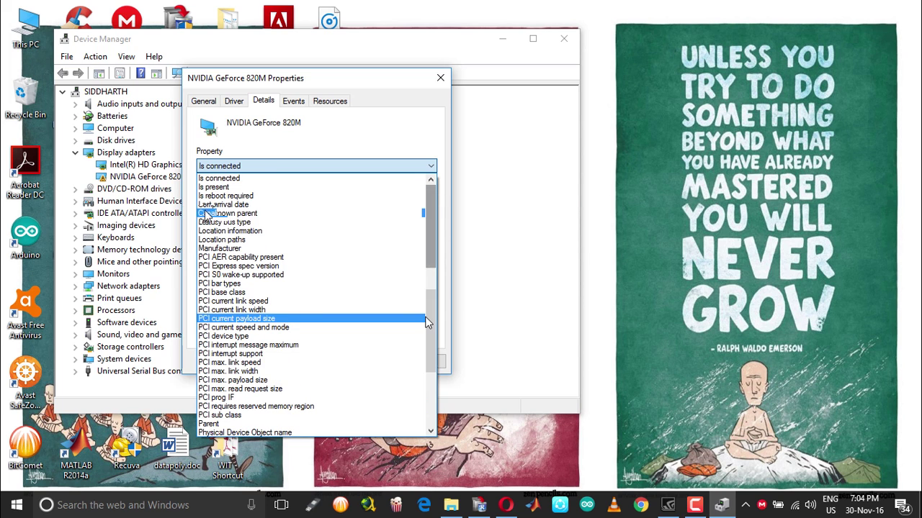
scroll(426, 323, "down", 3)
left_click(238, 339)
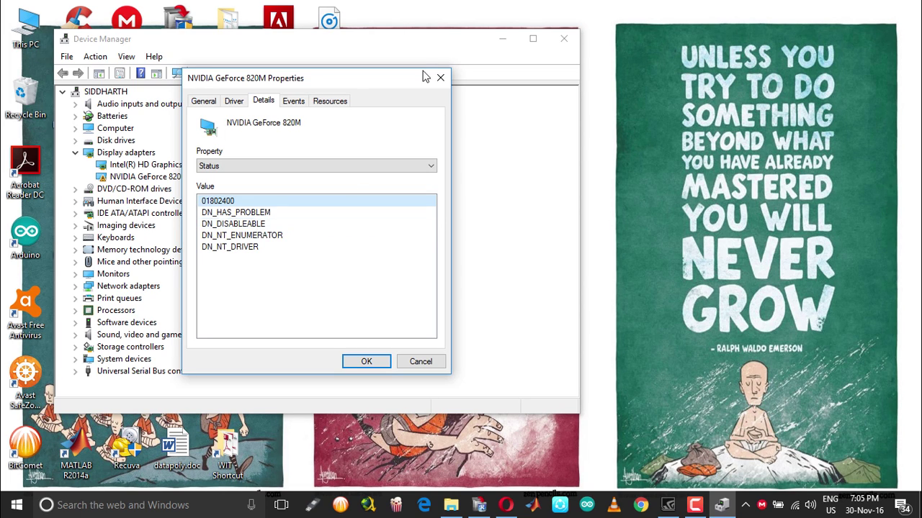
left_click(445, 82)
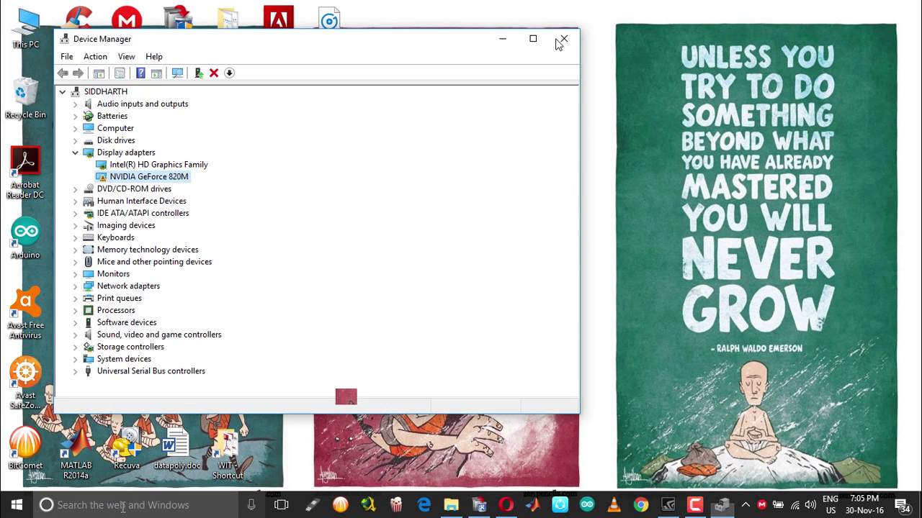
- Close Device Manager, run Speccy as administrator to confirm ForceWare 376.09, then close it
left_click(561, 39)
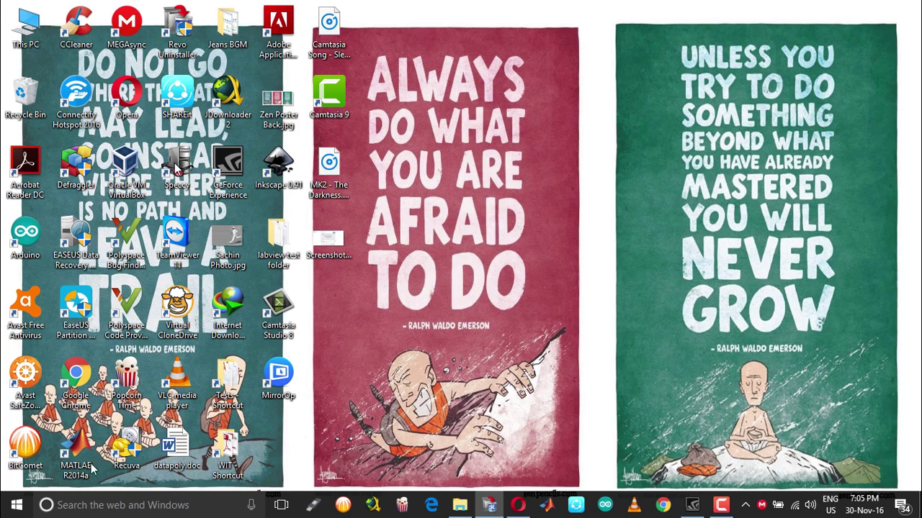
left_click(101, 505)
type("speccy")
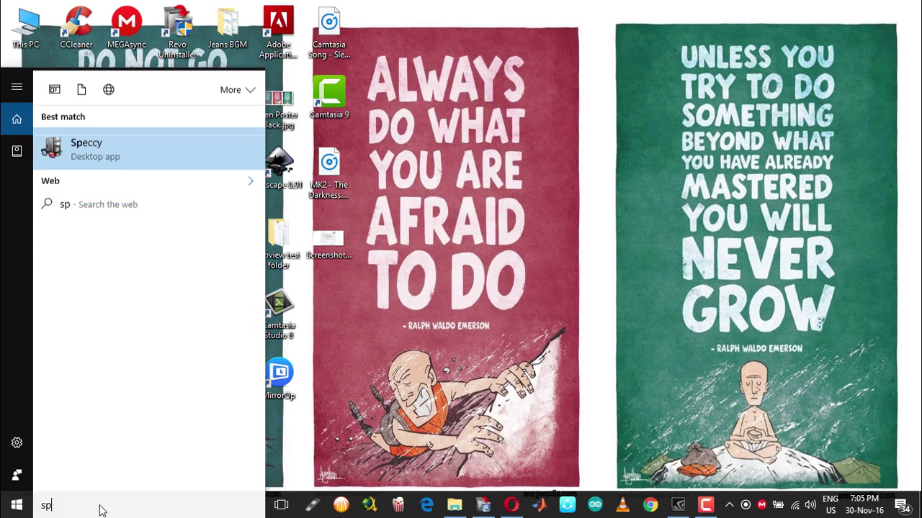
key("Return")
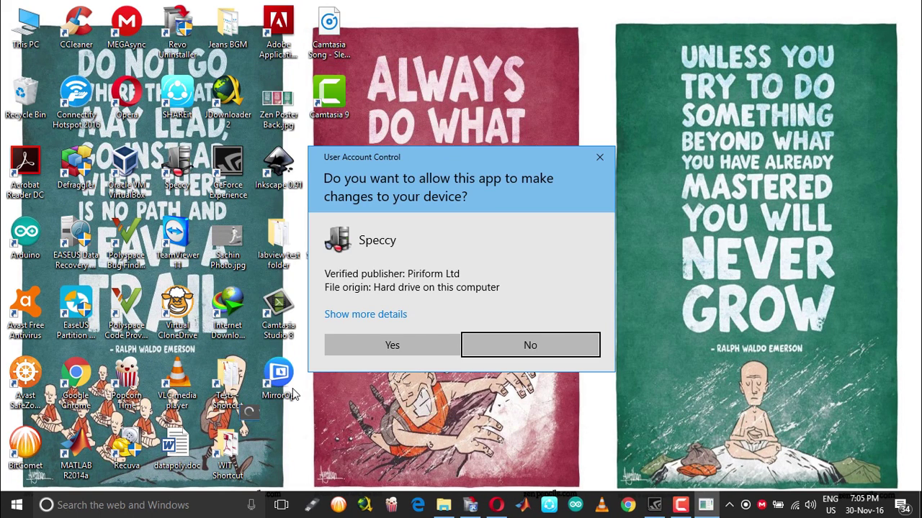
left_click(366, 345)
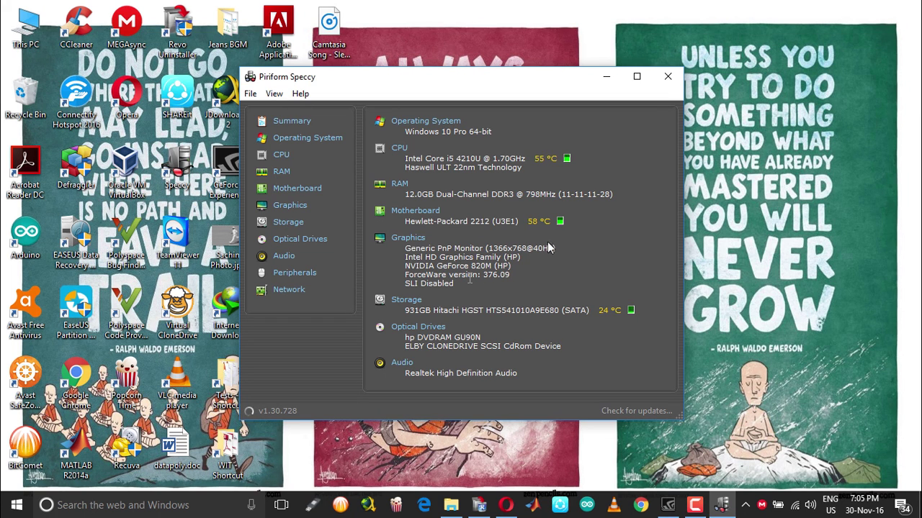
left_click(665, 78)
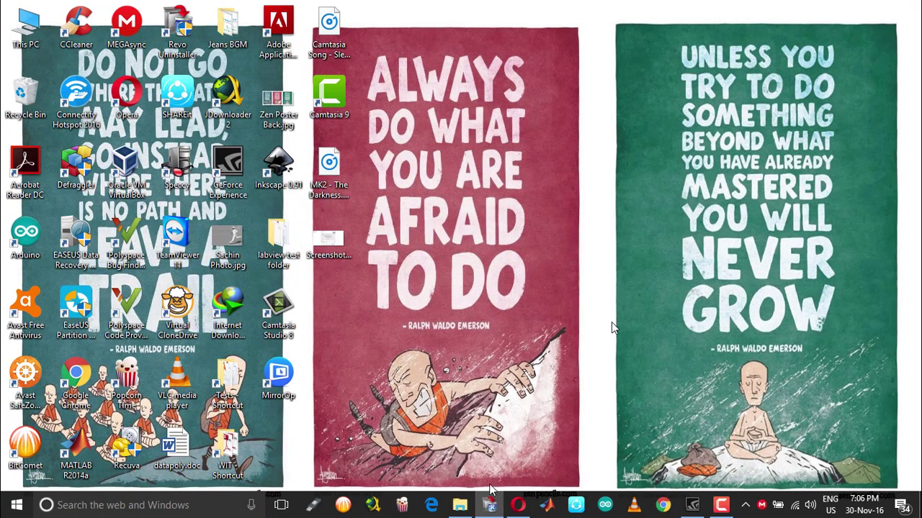
- Run NvGpuUtilization.exe from the Control Panel Client folder, close its graph, then return to Revo
left_click(466, 504)
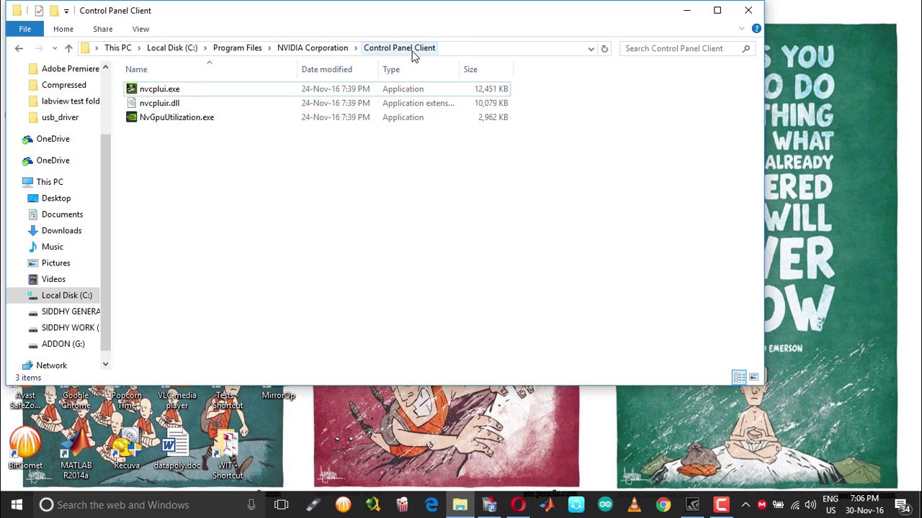
left_click(206, 126)
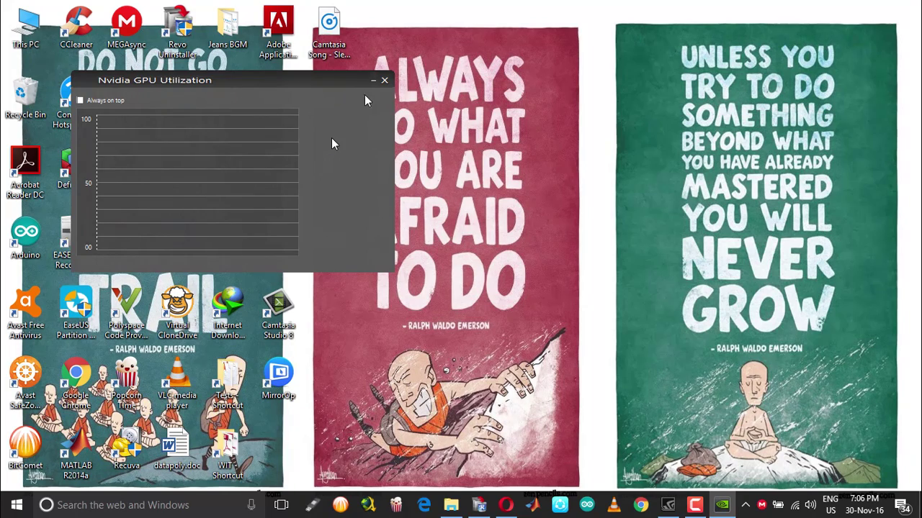
left_click(385, 80)
left_click(489, 505)
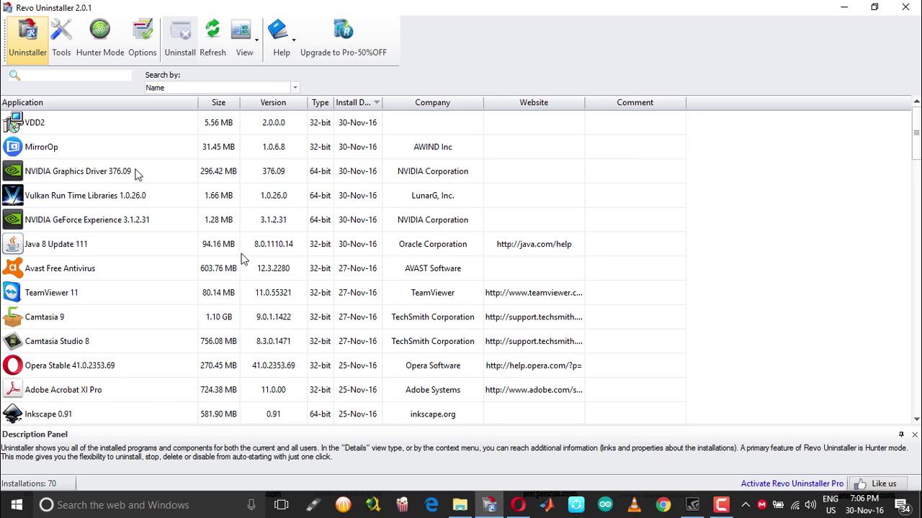
- Select MirrorOp 1.0.6.8 from AWIND Inc in the installed programs list
left_click(126, 147)
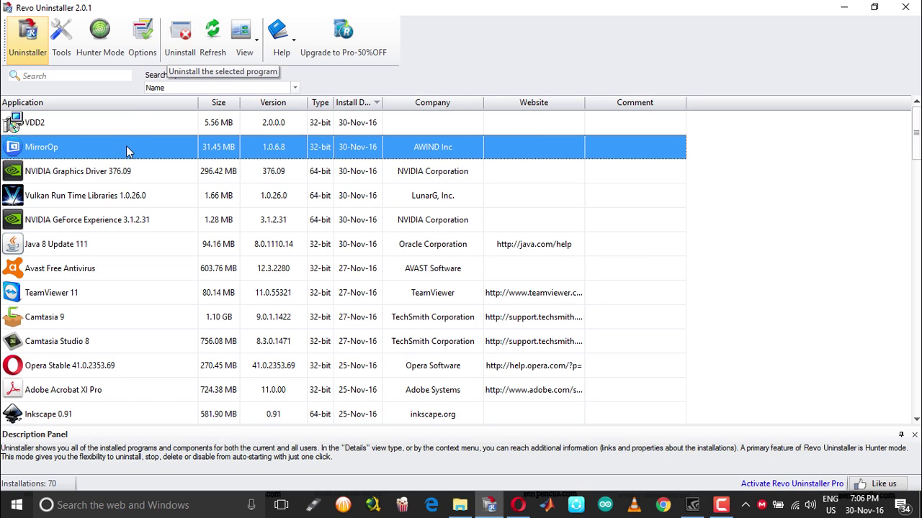
- Uninstall MirrorOp, letting setup close TouchSVC.exe
left_click(175, 42)
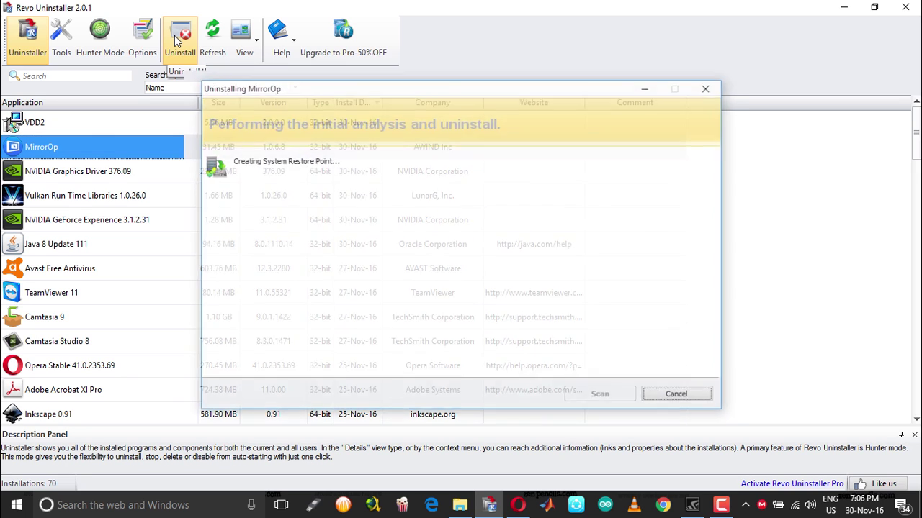
left_click(176, 41)
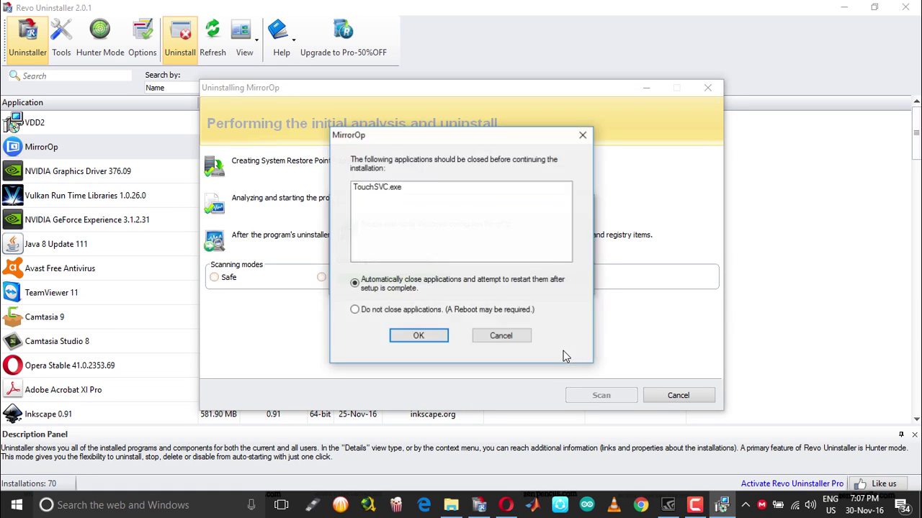
left_click(423, 335)
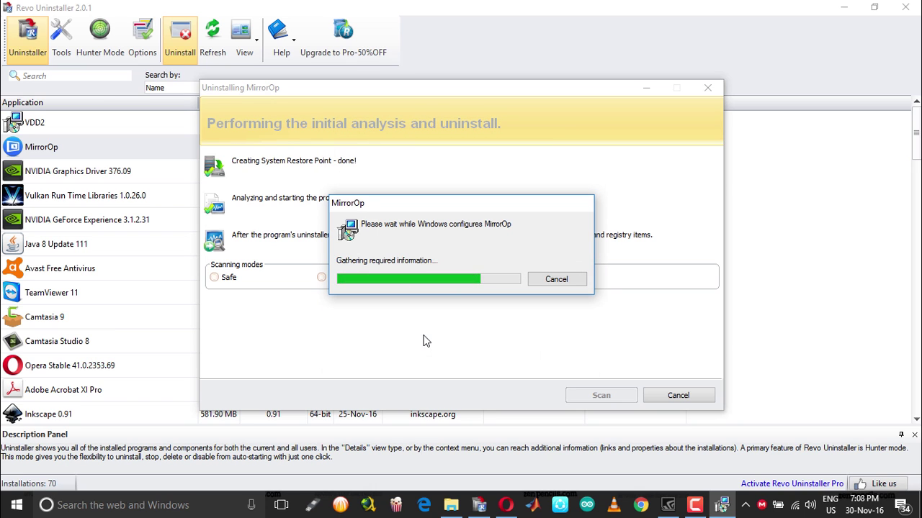
left_click(745, 504)
left_click(546, 379)
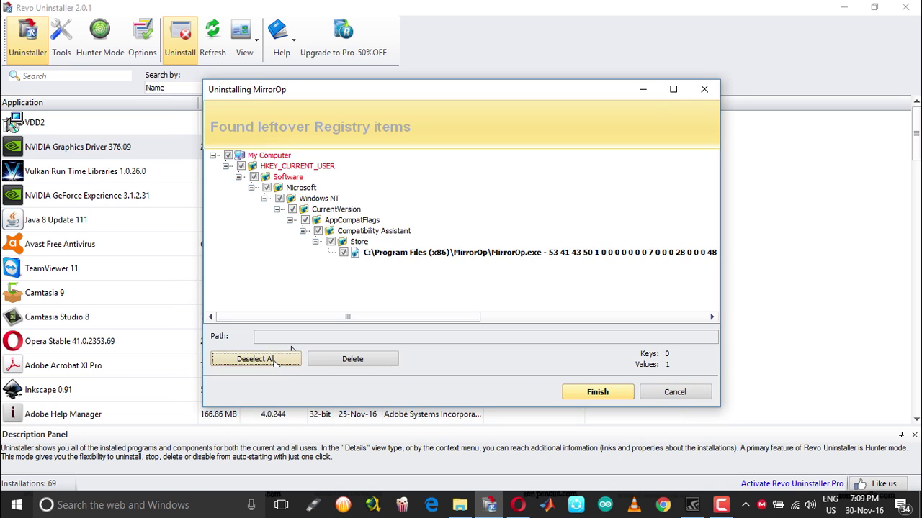
- Delete all leftover MirrorOp registry items
left_click(256, 359)
left_click(353, 358)
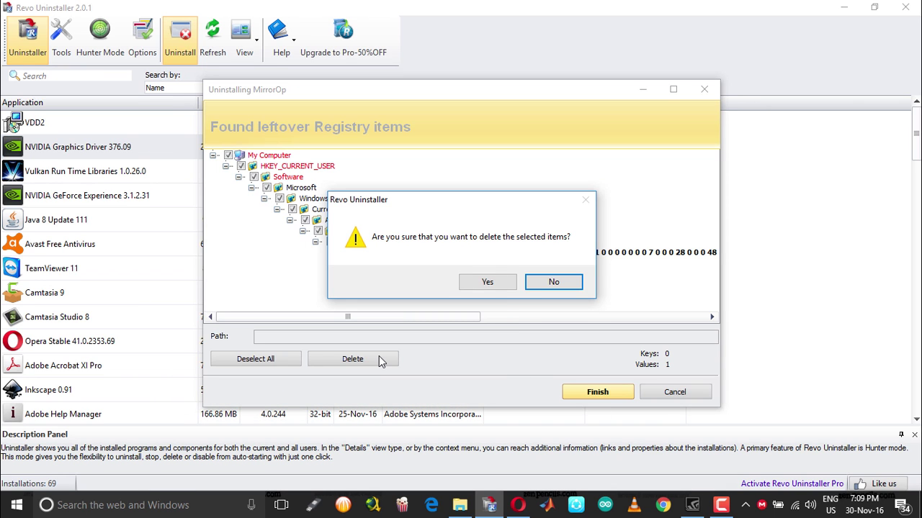
left_click(106, 126)
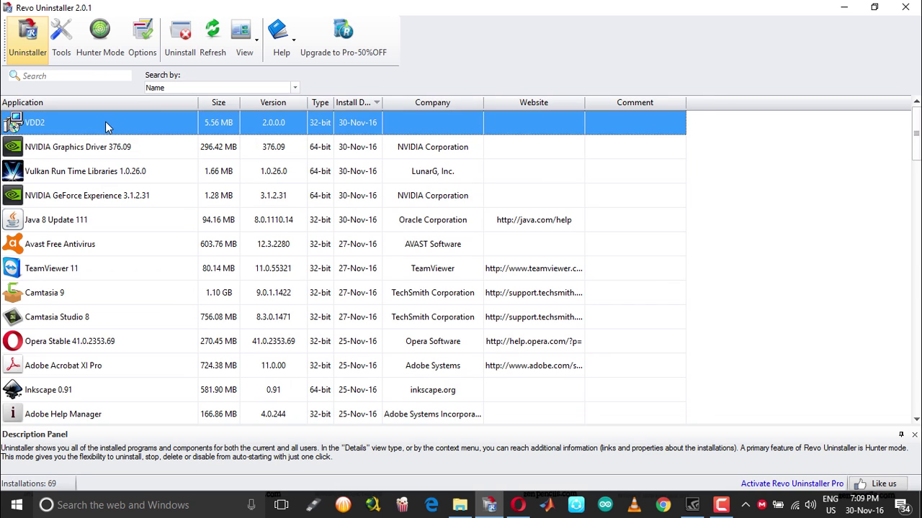
key("Down")
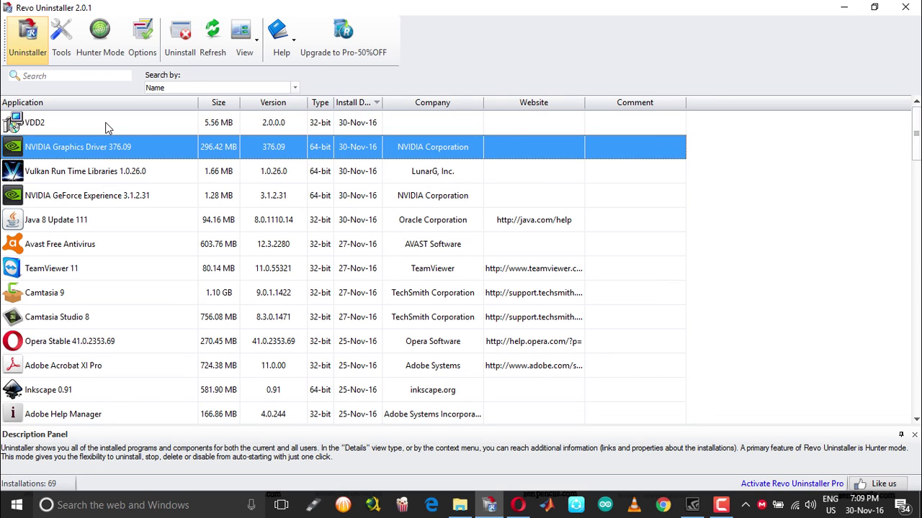
- Uninstall VDD2 and delete all of its leftover registry items
left_click(106, 127)
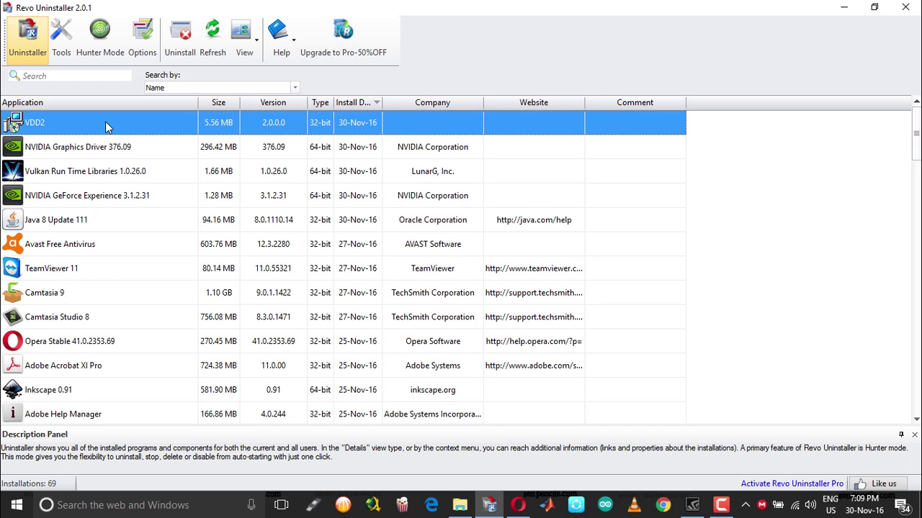
left_click(180, 33)
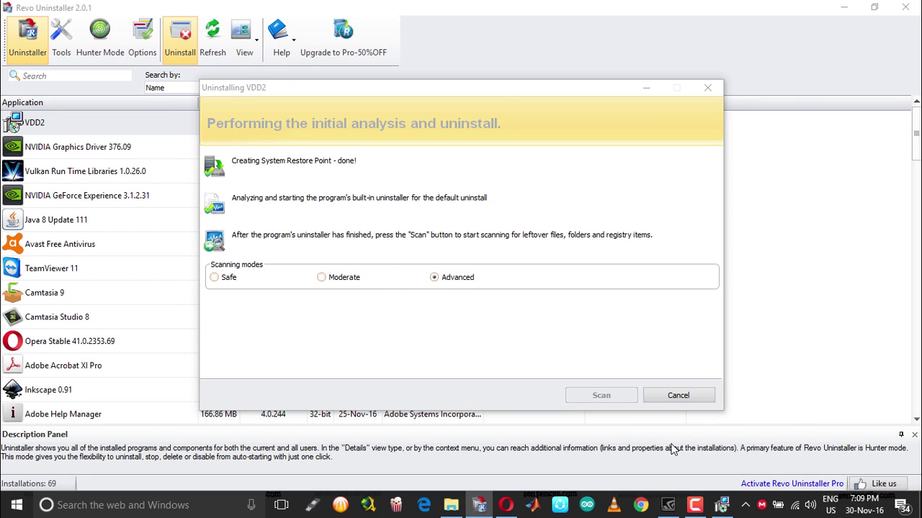
left_click(500, 300)
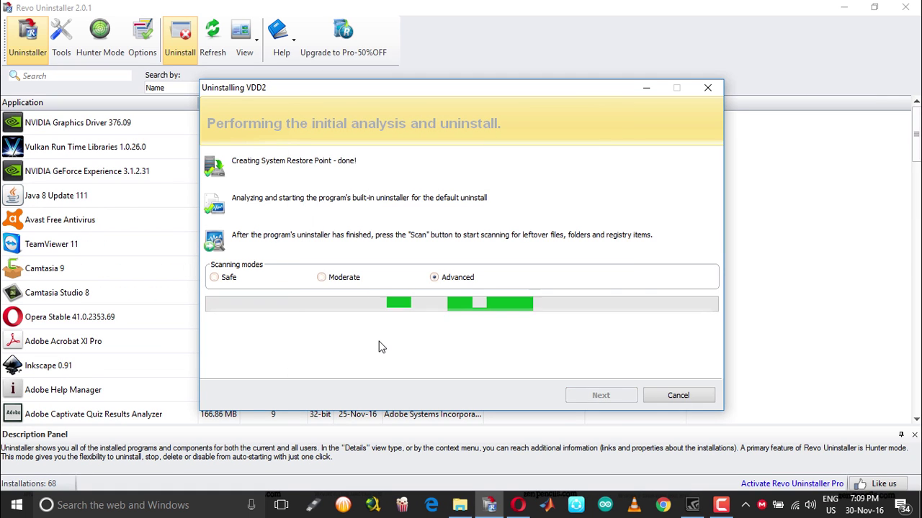
left_click(256, 358)
left_click(352, 359)
left_click(485, 281)
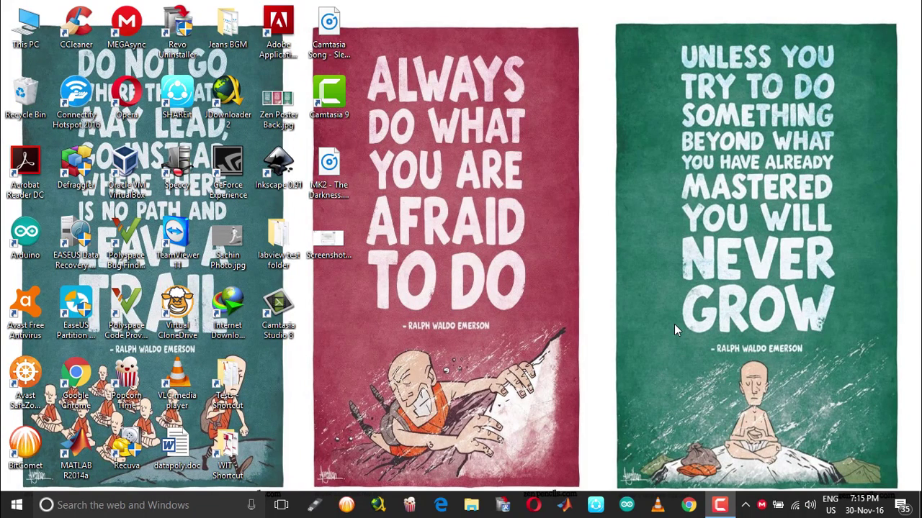
- Launch Nvidia GPU Utilization to confirm GeForce 820M at 0%, then open Device Manager
key("super")
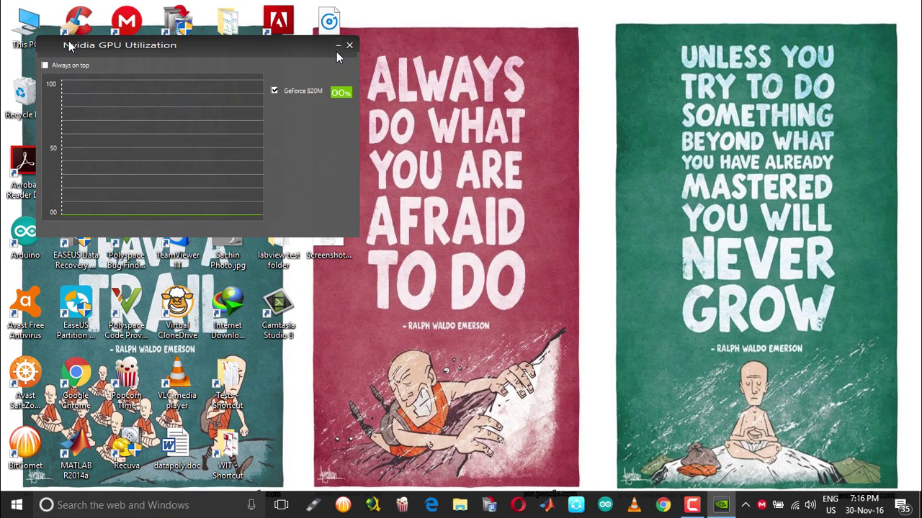
left_click(26, 29)
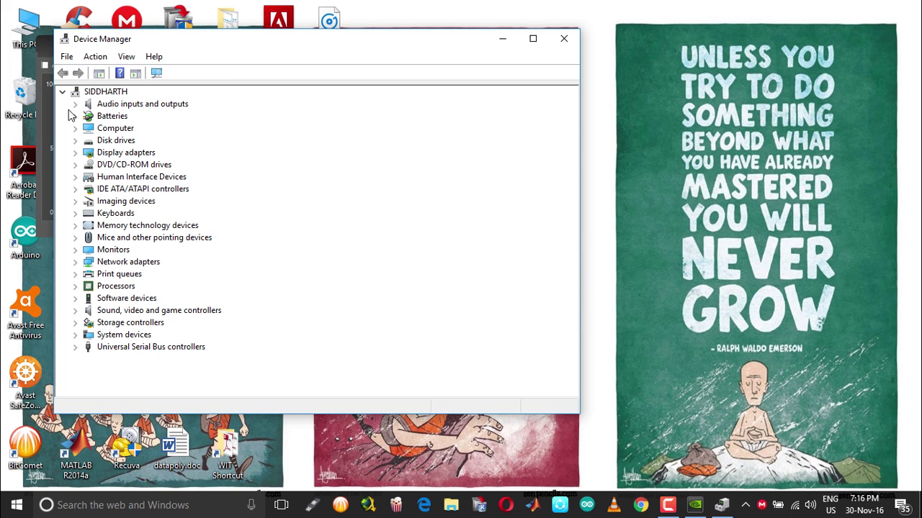
- Open the NVIDIA GeForce 820M properties under Display adapters and go to its Details tab
left_click(75, 152)
right_click(144, 178)
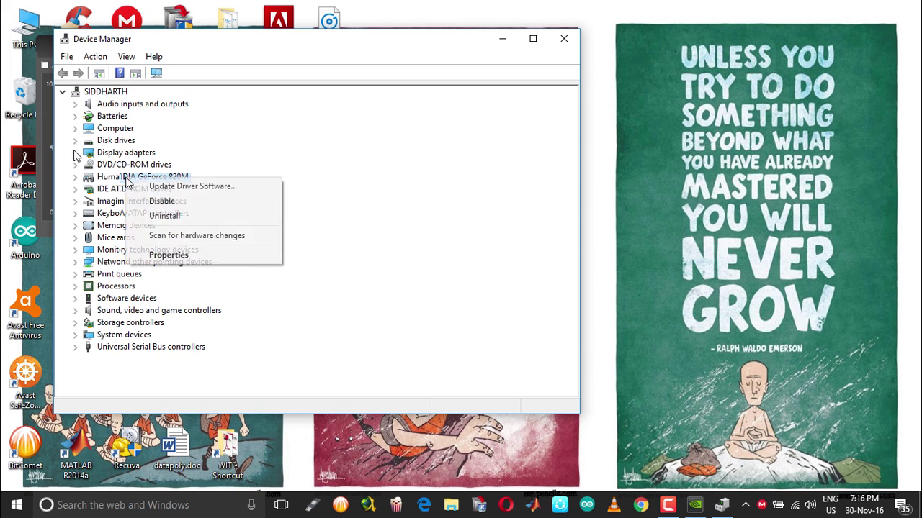
left_click(173, 255)
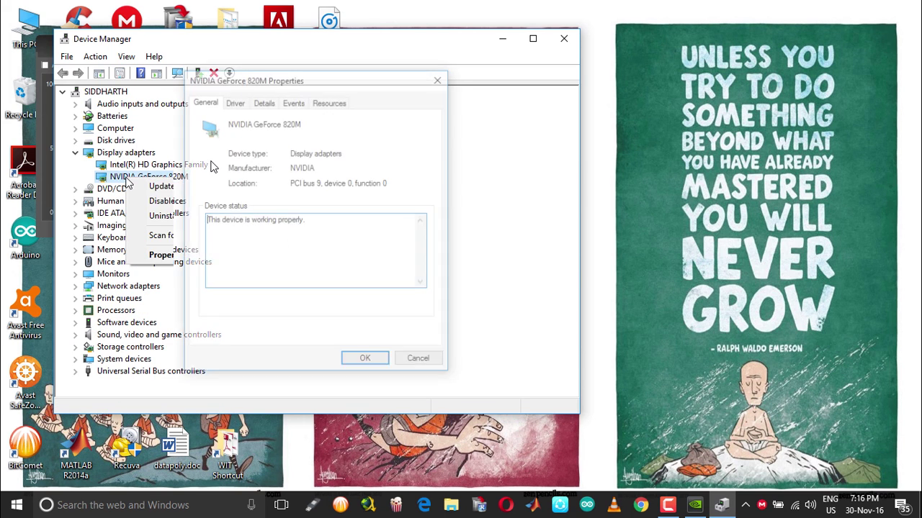
left_click(258, 105)
- View the Problem code, then the Status property showing 0180200A with DN_DRIVER_LOADED and DN_STARTED
left_click(286, 165)
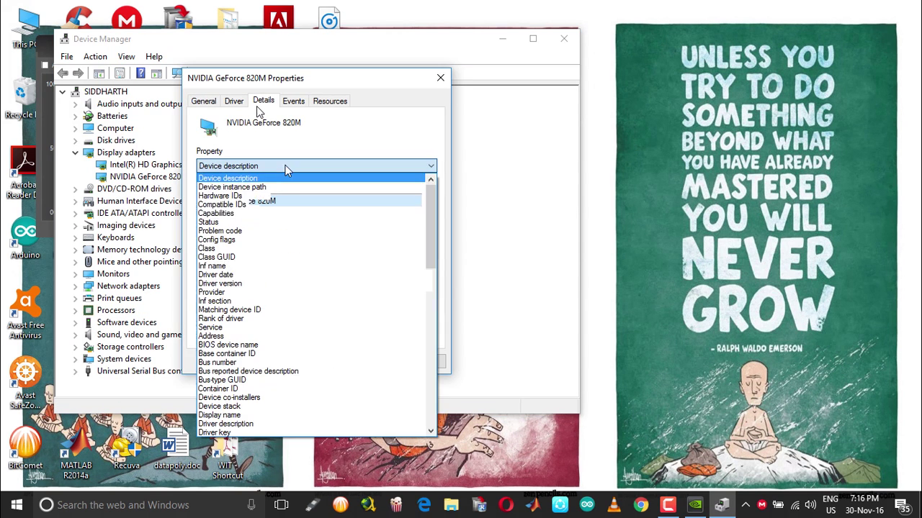
left_click(287, 166)
left_click(287, 166)
left_click(288, 231)
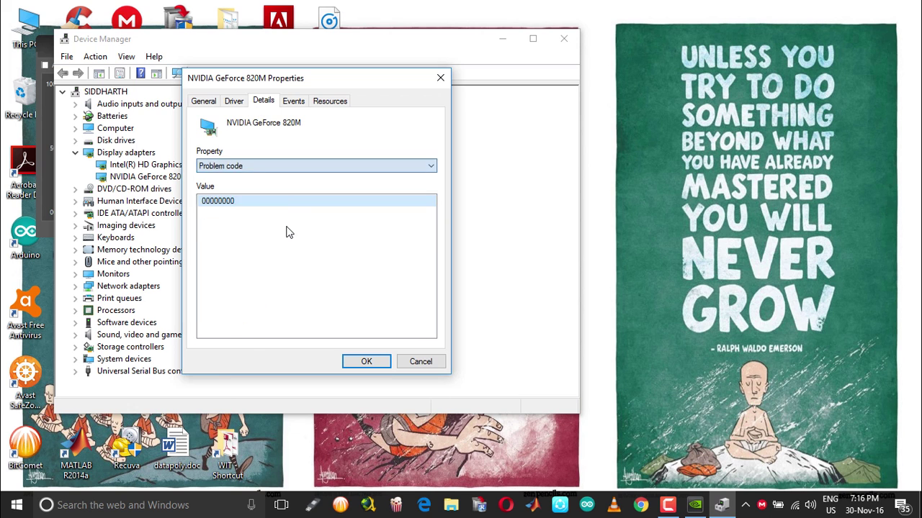
left_click(277, 167)
left_click(277, 179)
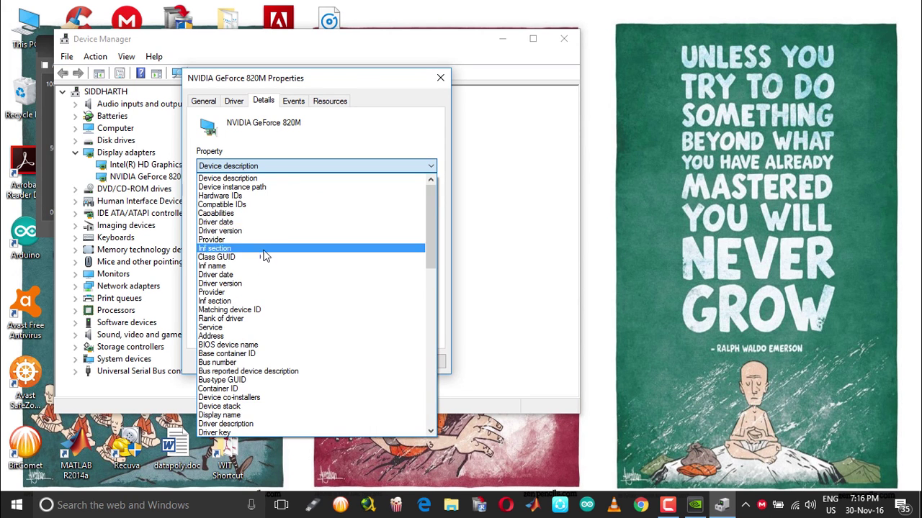
scroll(262, 277, "down", 2)
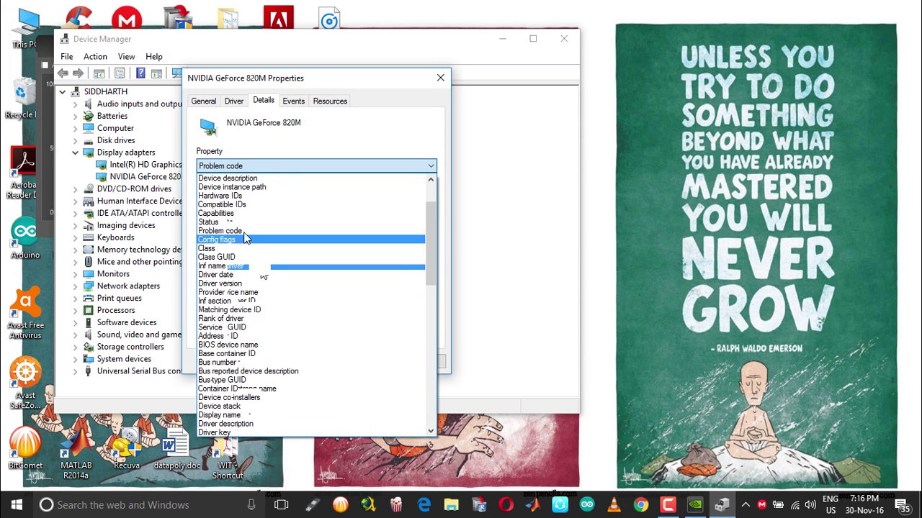
left_click(261, 270)
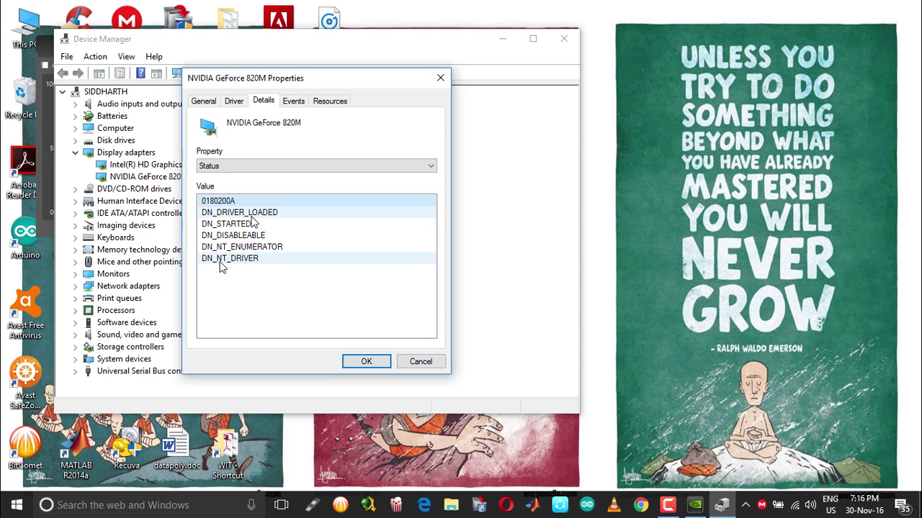
- Launch GeForce Experience from the tray and check for updates, confirming driver 376.09 is the latest
left_click(440, 78)
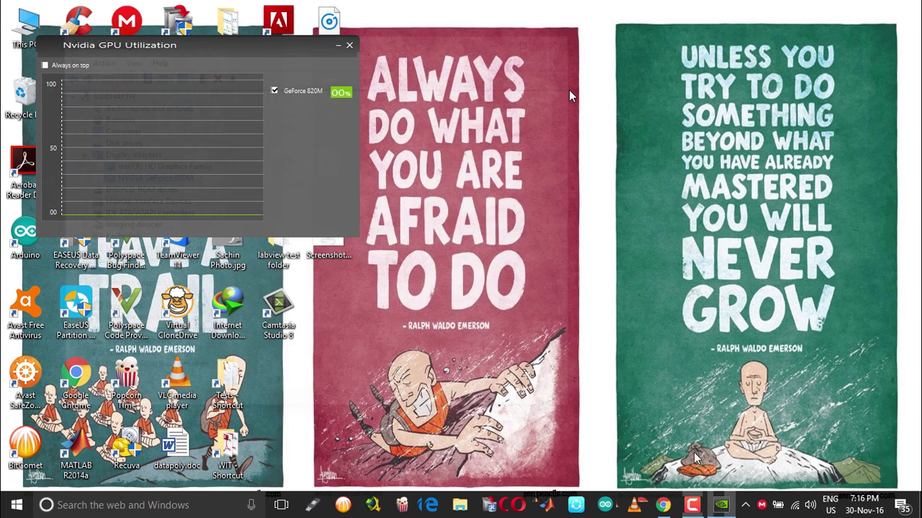
left_click(745, 504)
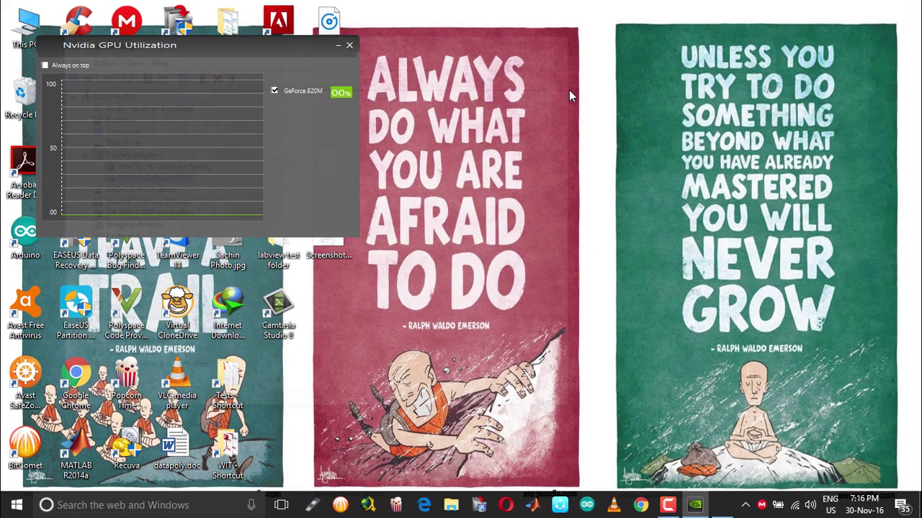
right_click(772, 454)
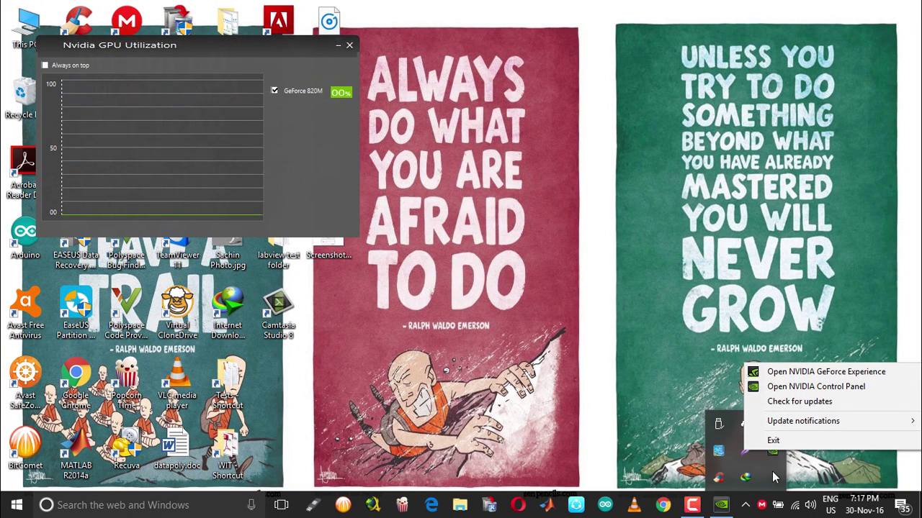
left_click(773, 458)
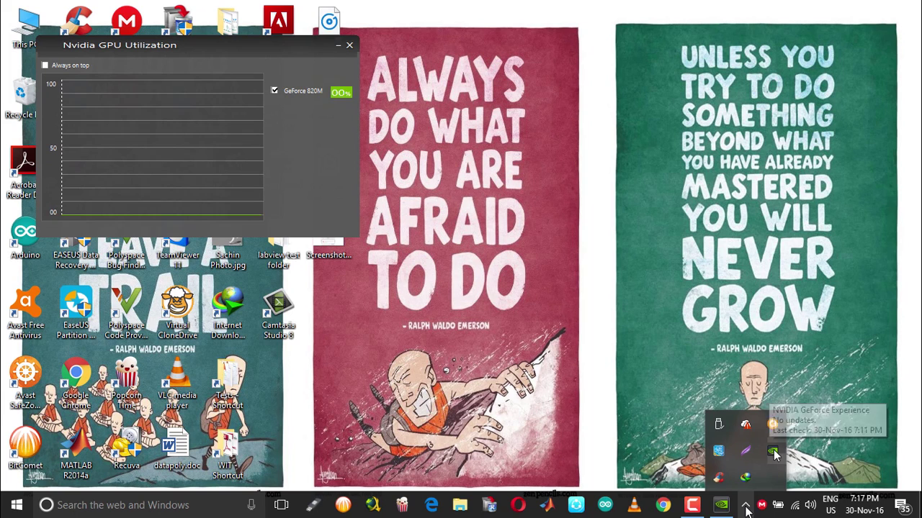
right_click(773, 458)
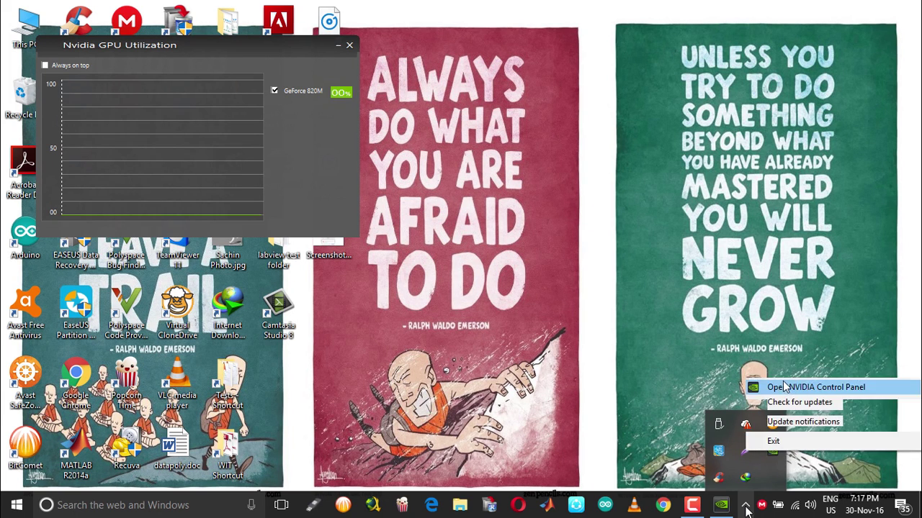
left_click(788, 373)
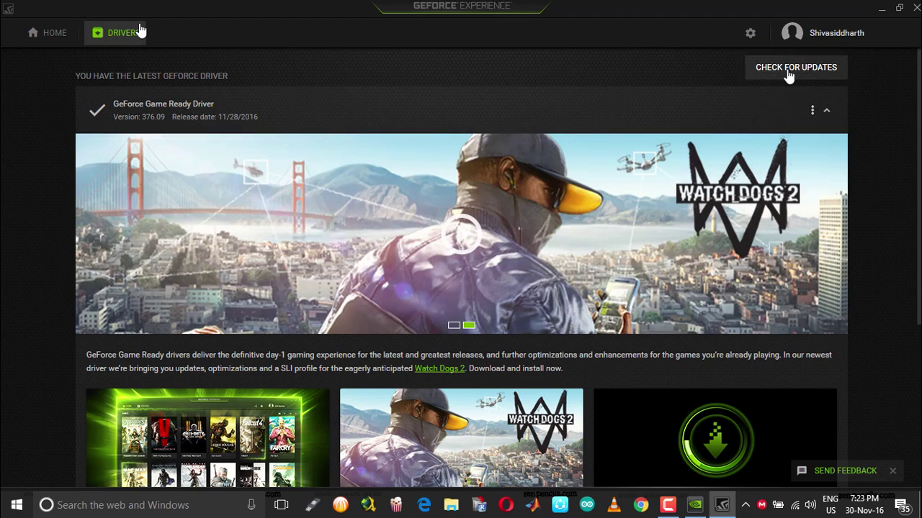
left_click(790, 69)
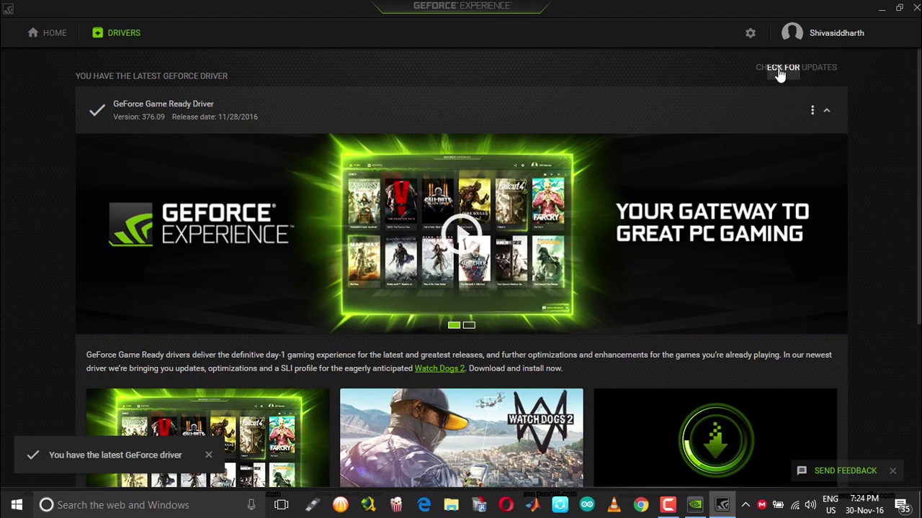
left_click(790, 73)
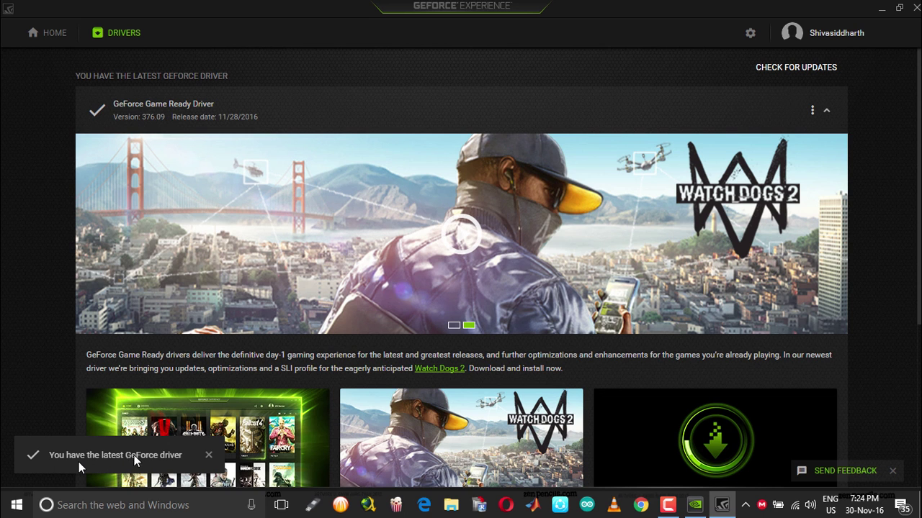